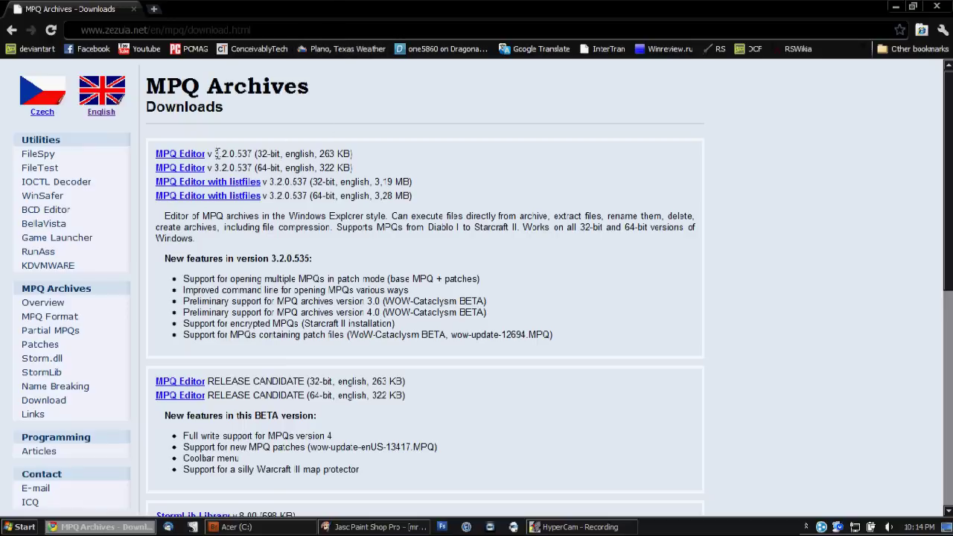
# Close the MPQ Archives downloads page and launch MPQEditor from the desktop
pyautogui.click(133, 12)
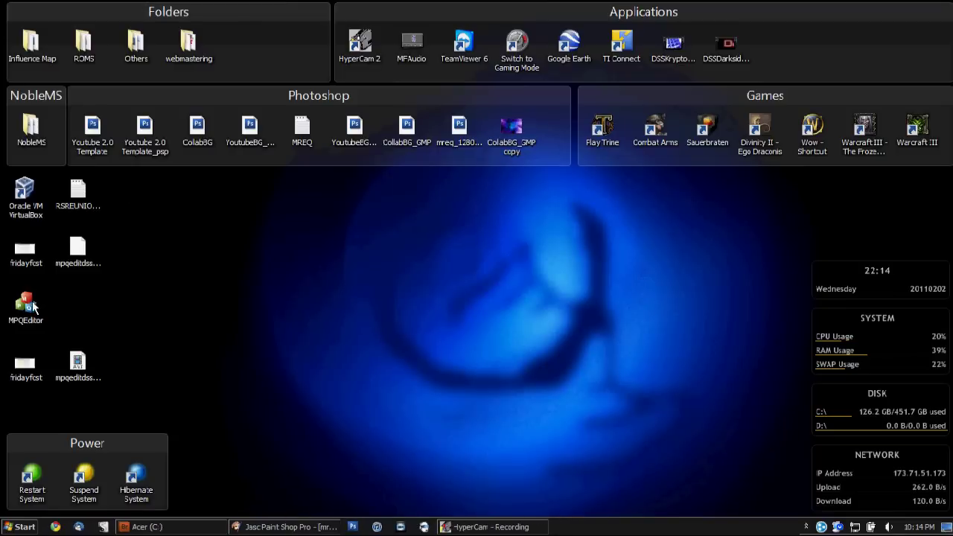
pyautogui.doubleClick(32, 304)
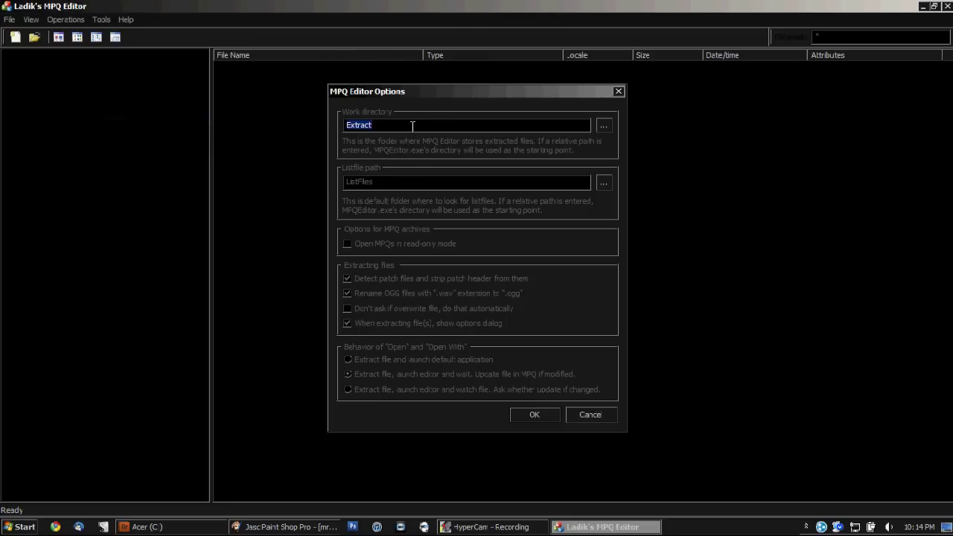
pyautogui.click(603, 128)
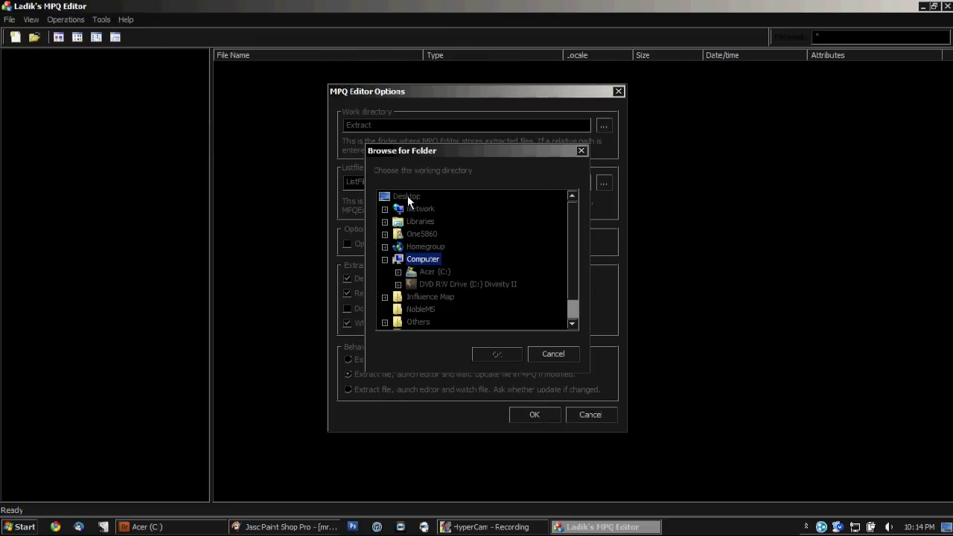
pyautogui.click(409, 195)
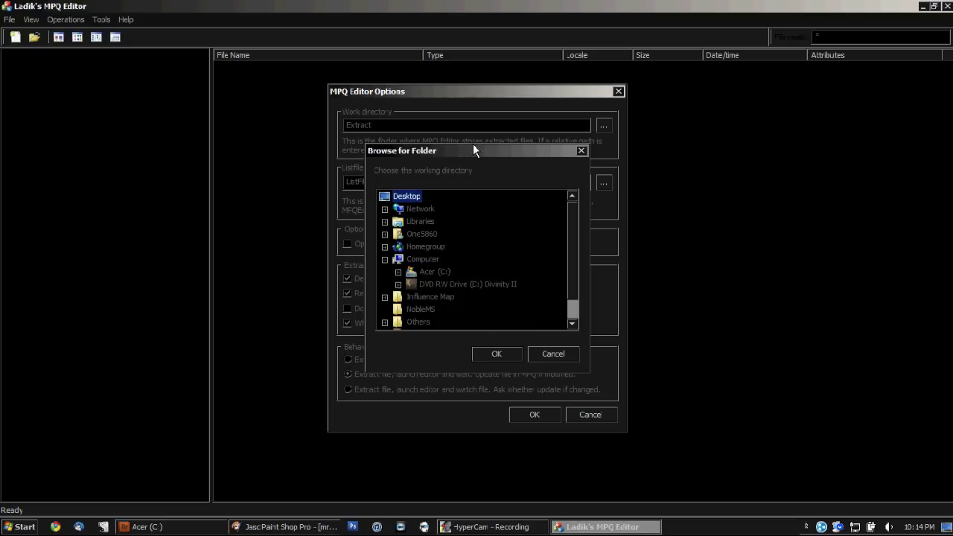
pyautogui.moveTo(473, 149); pyautogui.dragTo(470, 223)
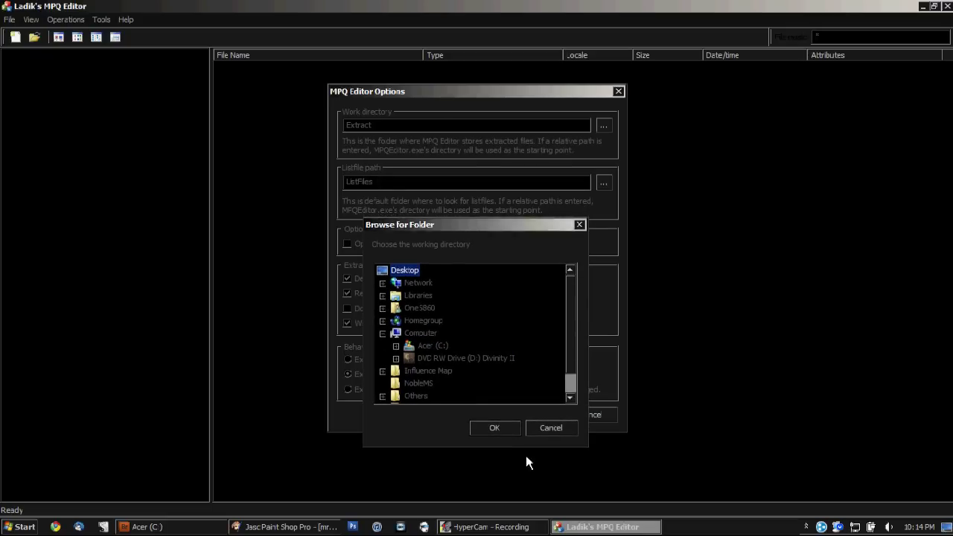
pyautogui.click(532, 423)
pyautogui.click(573, 421)
pyautogui.moveTo(291, 6); pyautogui.dragTo(531, 182)
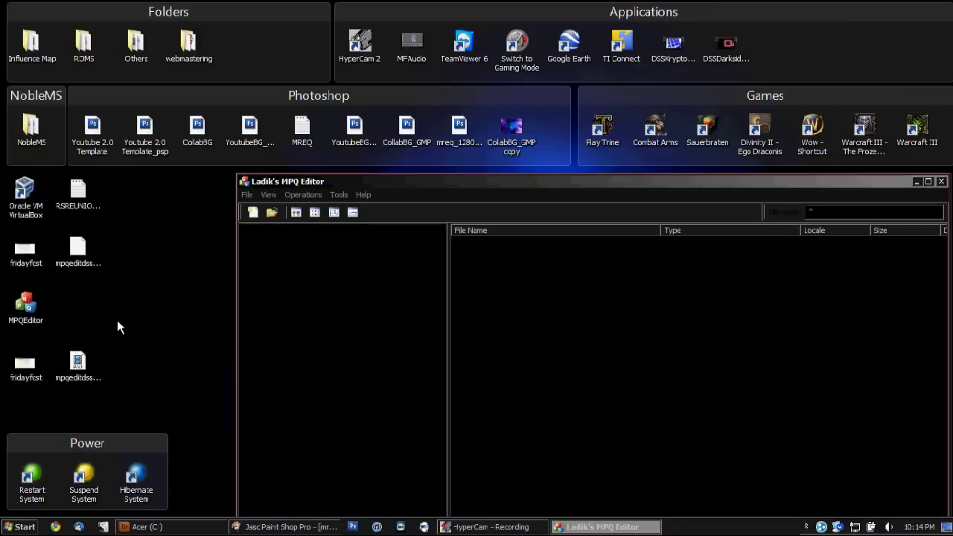
pyautogui.moveTo(441, 188); pyautogui.dragTo(322, 6)
pyautogui.click(101, 20)
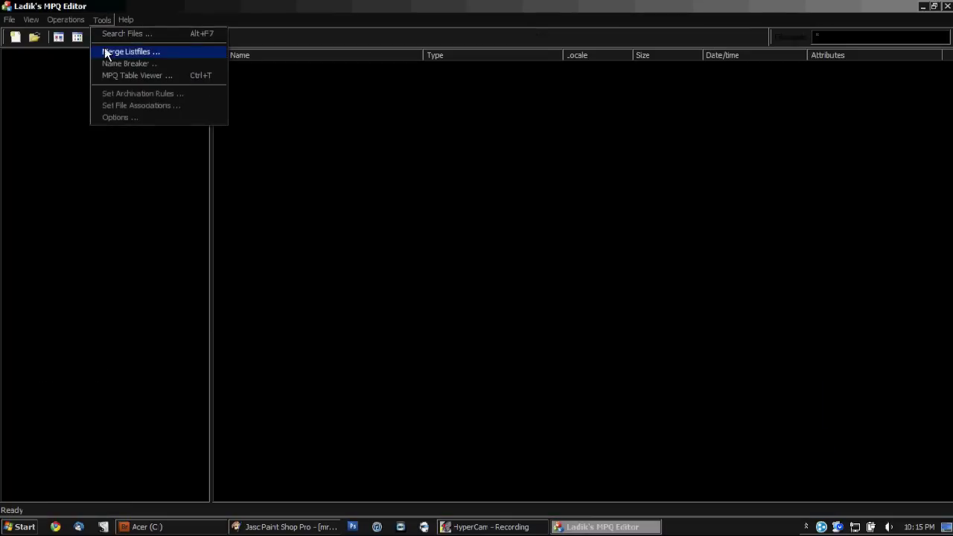
pyautogui.click(107, 123)
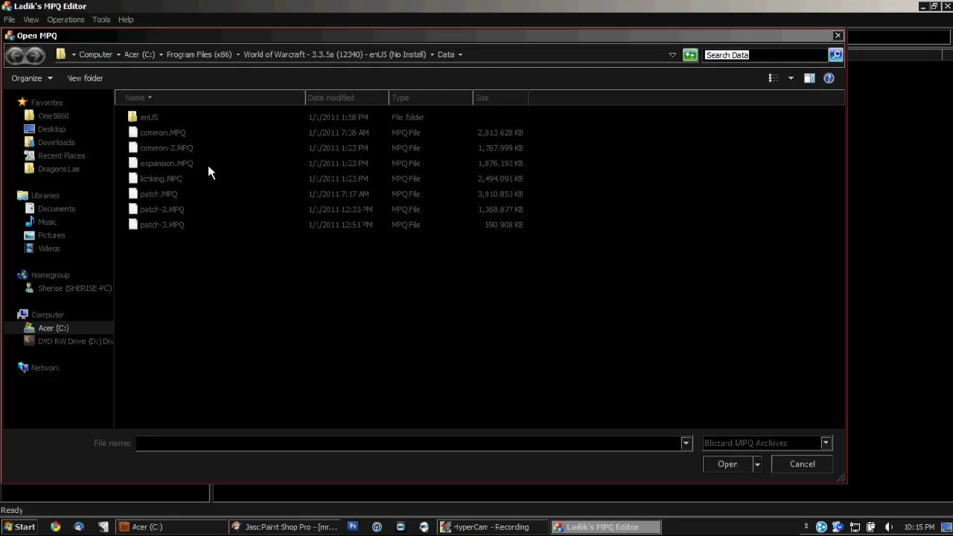
# Open the war3.mpq archive from the Warcraft III folder in Program Files (x86)
pyautogui.click(182, 53)
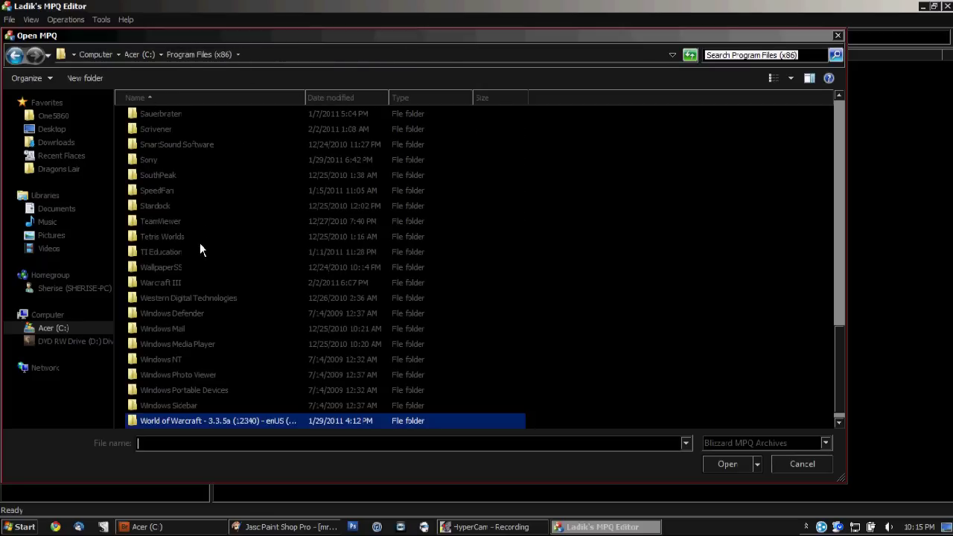
pyautogui.doubleClick(160, 282)
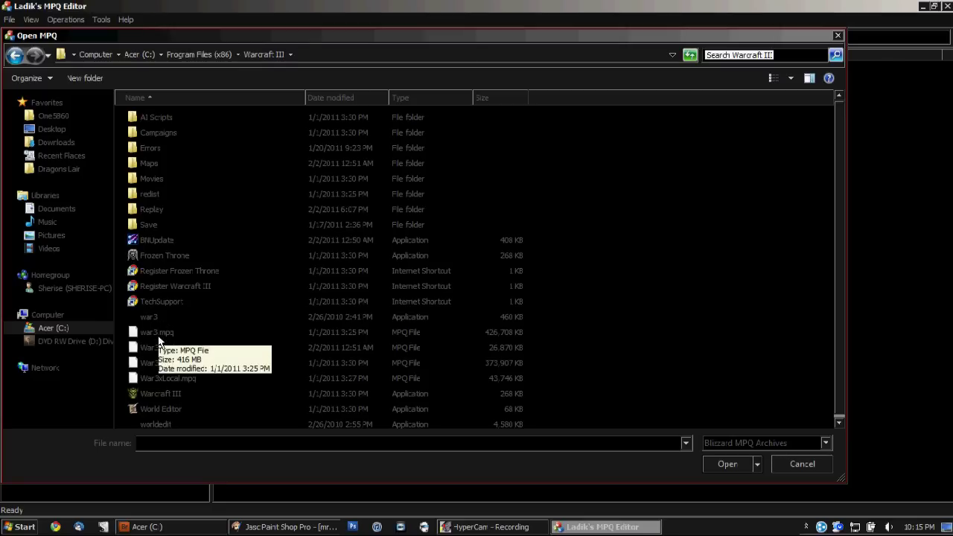
pyautogui.doubleClick(158, 335)
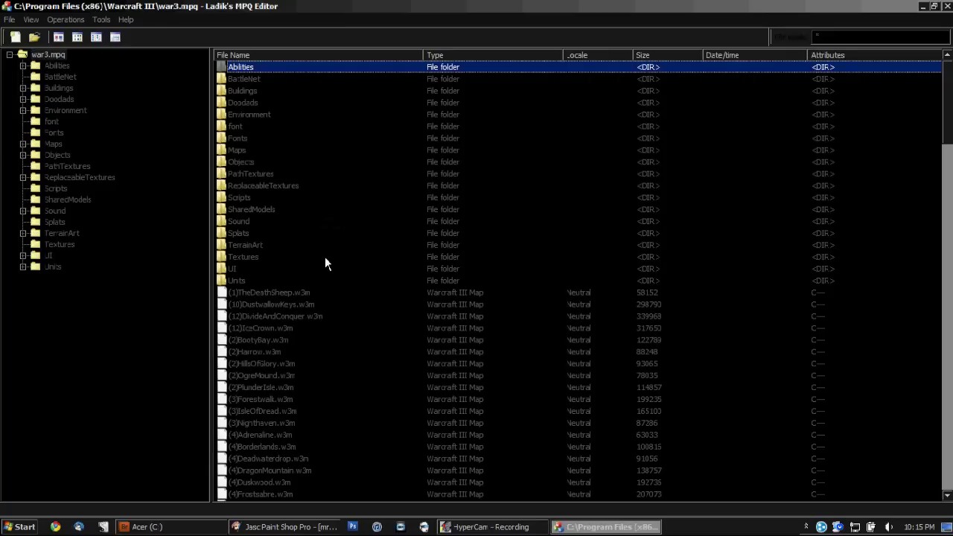
# Examine the archive's Sound and Buildings folders, including the contents of Demon\CorruptedAncientofWar
pyautogui.click(24, 211)
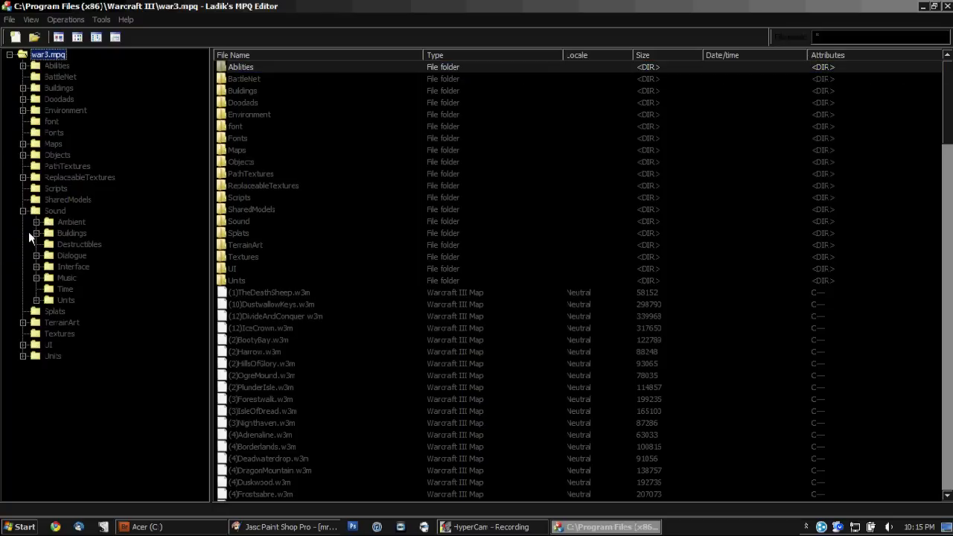
pyautogui.click(24, 211)
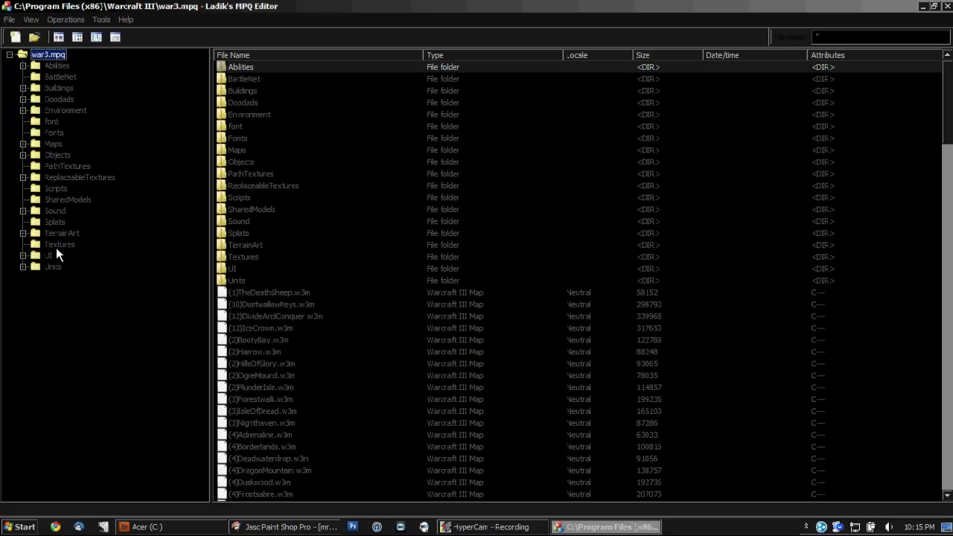
pyautogui.click(23, 88)
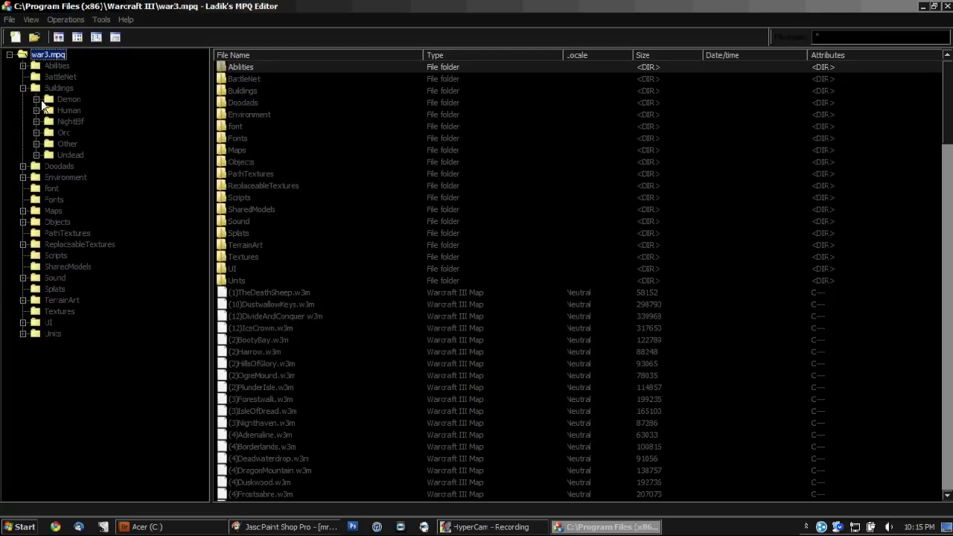
pyautogui.click(37, 100)
pyautogui.click(83, 111)
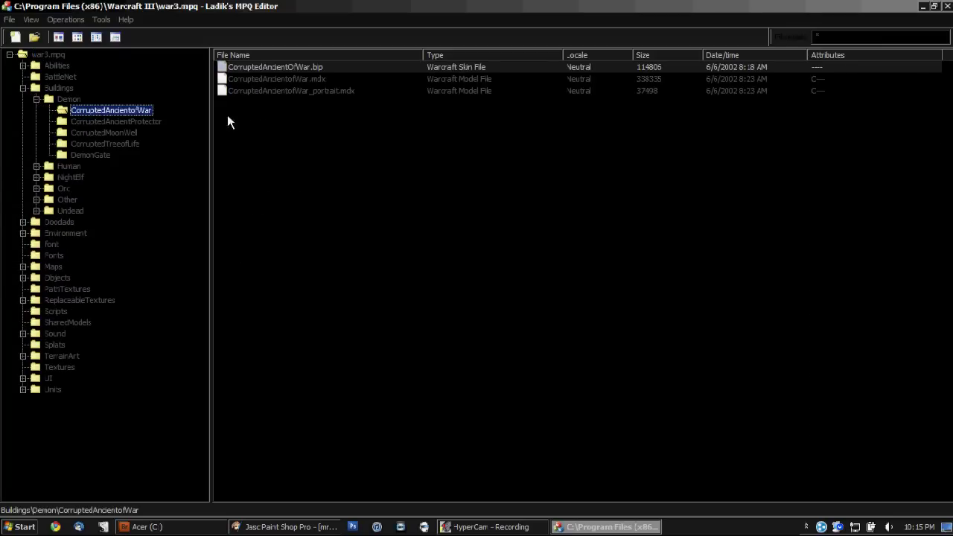
pyautogui.click(23, 87)
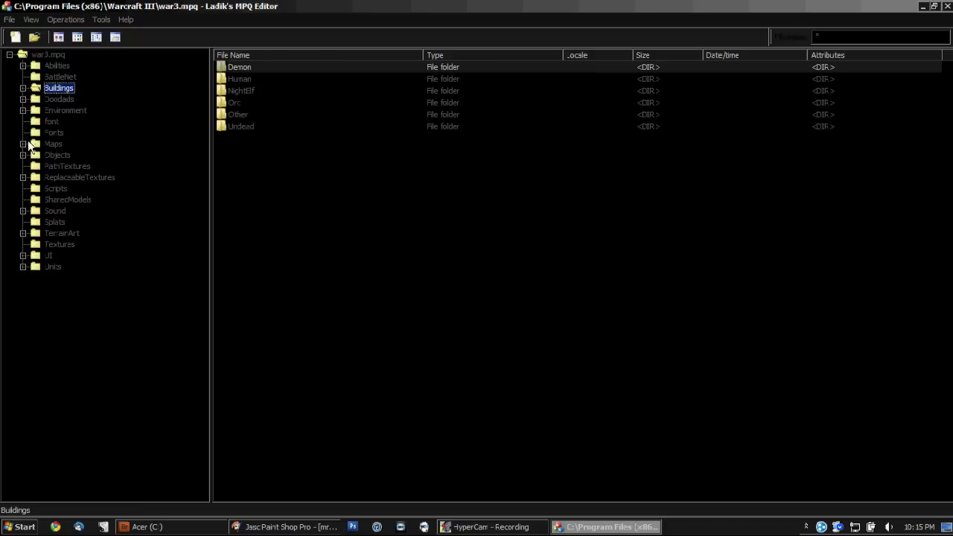
# Open the Sound\Music\mp3Music folder in war3.mpq and leave no file selected
pyautogui.click(41, 213)
pyautogui.doubleClick(246, 128)
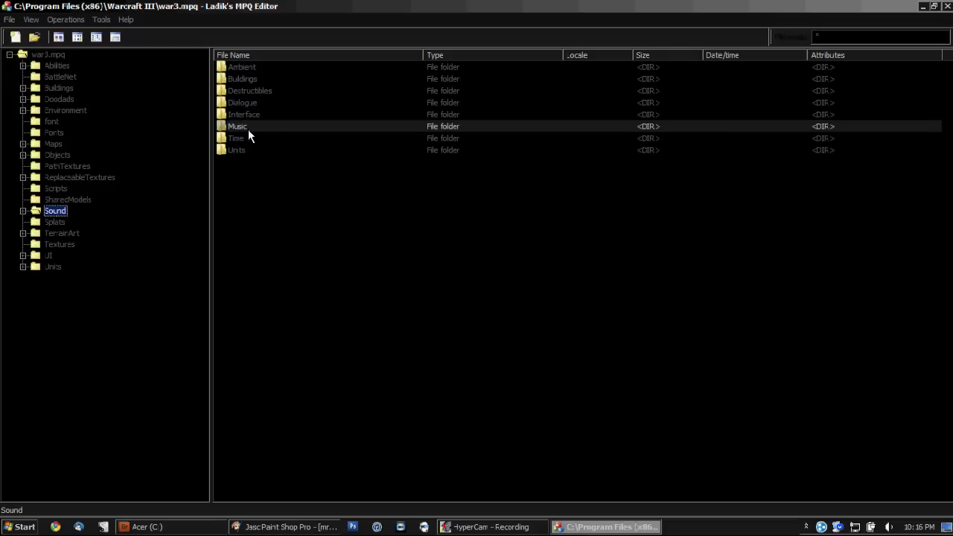
pyautogui.doubleClick(252, 66)
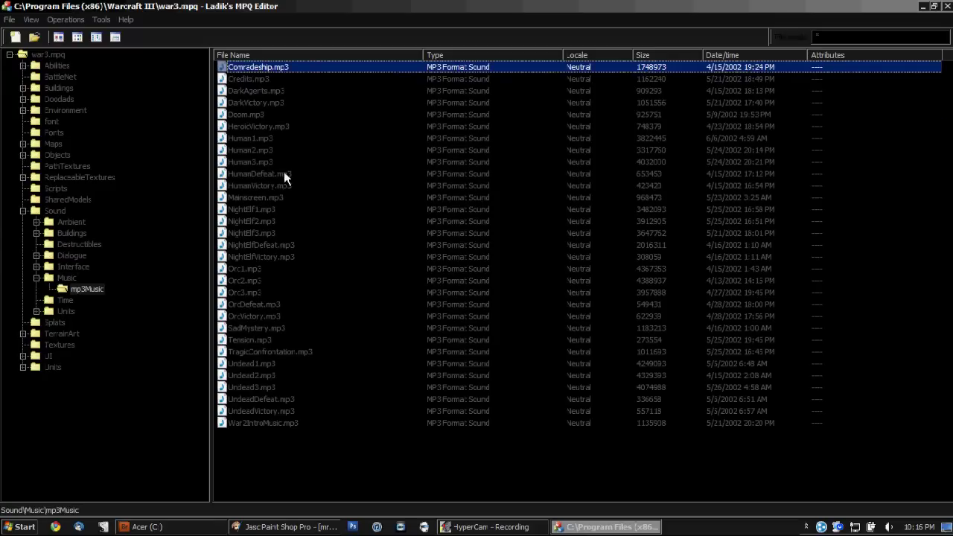
pyautogui.click(290, 467)
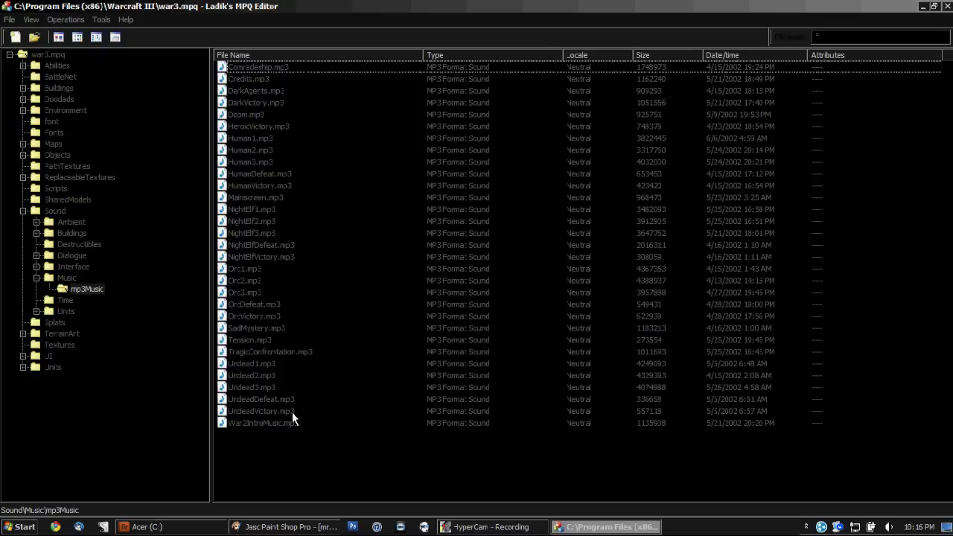
# Play Mainscreen.mp3 from the archive with the system volume raised, and close the media player
pyautogui.doubleClick(274, 197)
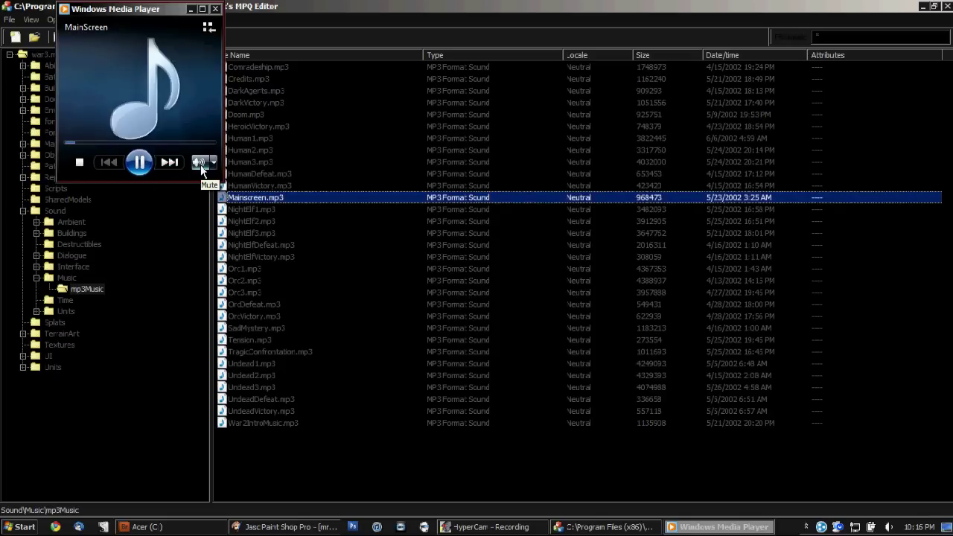
pyautogui.press('XF86AudioRaiseVolume')
pyautogui.press('XF86AudioRaiseVolume')
pyautogui.press('XF86AudioRaiseVolume')
pyautogui.press('XF86AudioRaiseVolume')
pyautogui.press('XF86AudioRaiseVolume')
pyautogui.press('XF86AudioRaiseVolume')
pyautogui.click(215, 10)
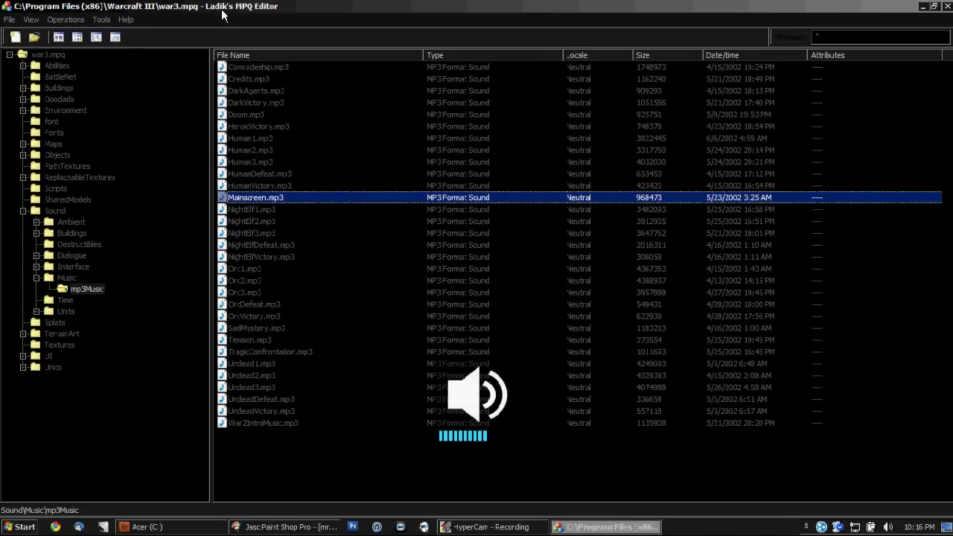
# Check the desktop's Extract folder down to Sound\Music\mp3Music for the extracted Mainscreen file, and close the folder window
pyautogui.moveTo(273, 8); pyautogui.dragTo(502, 138)
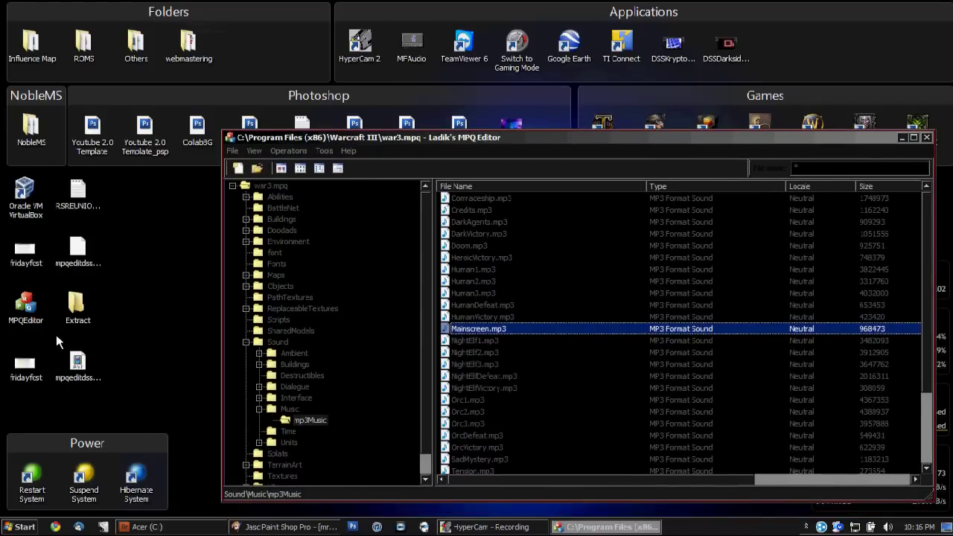
pyautogui.doubleClick(76, 313)
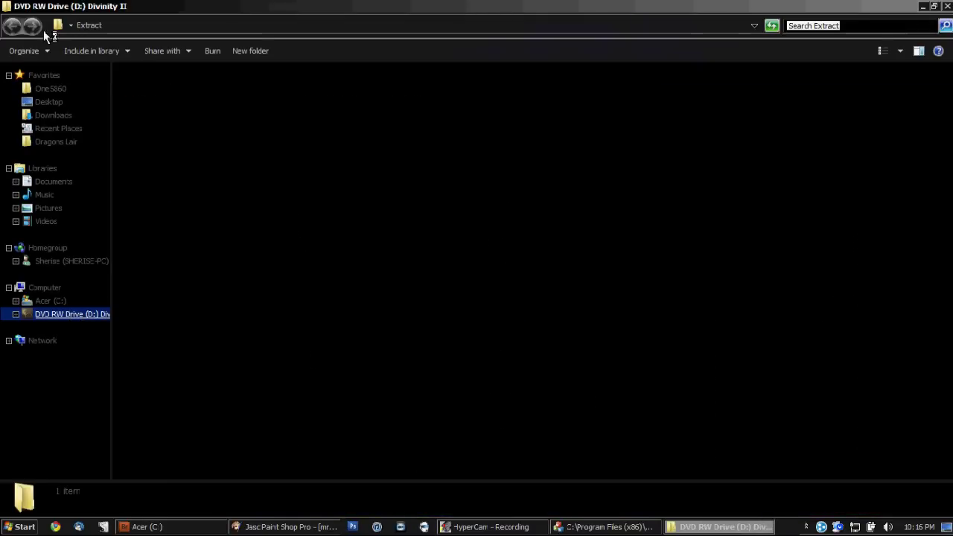
pyautogui.doubleClick(4, 5)
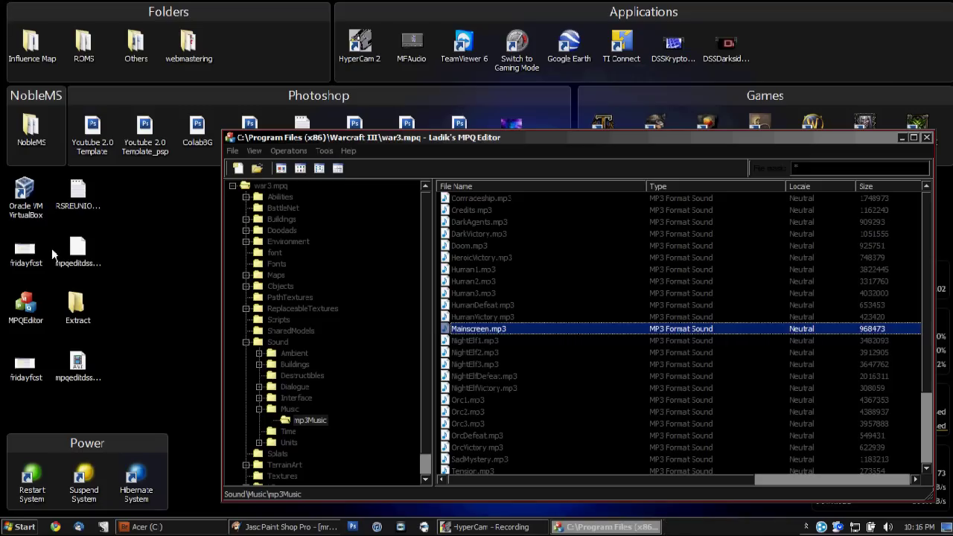
pyautogui.doubleClick(90, 309)
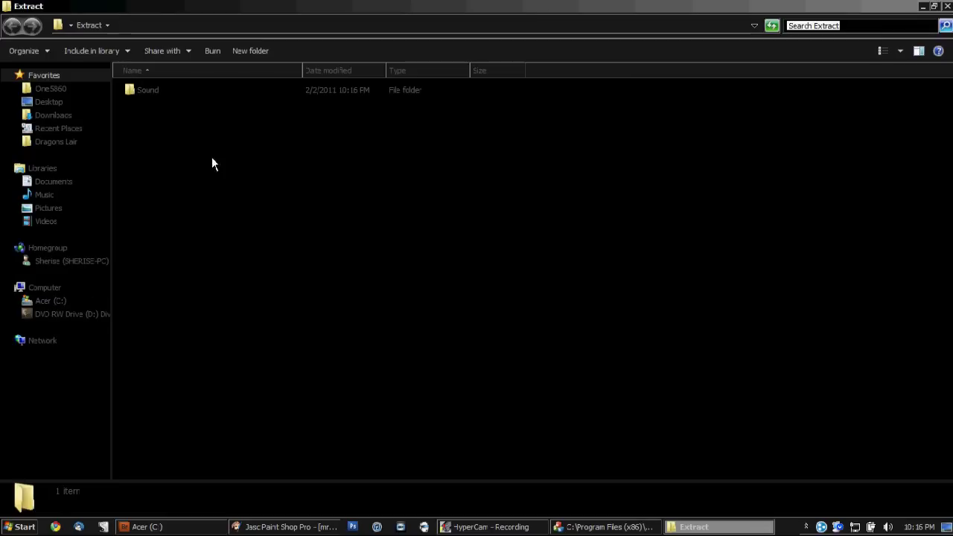
pyautogui.doubleClick(153, 90)
pyautogui.doubleClick(153, 90)
pyautogui.doubleClick(157, 88)
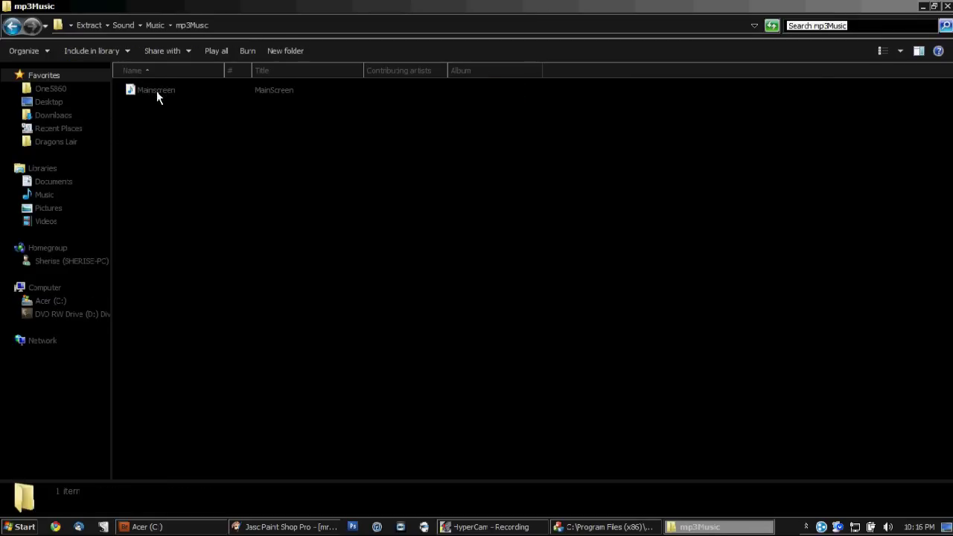
pyautogui.doubleClick(4, 6)
# Maximize the MPQ Editor window and open the War3x.mpq archive from the Warcraft III folder
pyautogui.moveTo(465, 63); pyautogui.dragTo(4, 11)
pyautogui.click(37, 36)
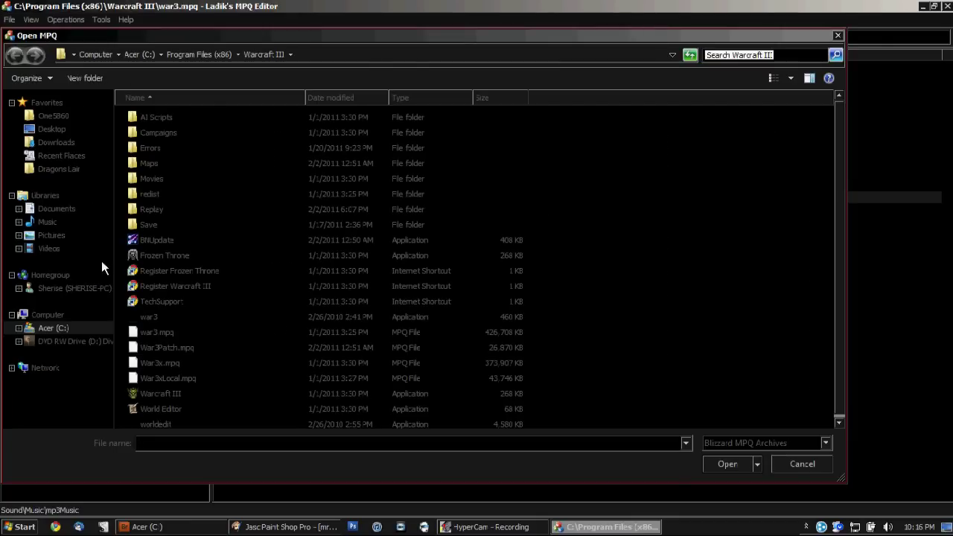
pyautogui.doubleClick(171, 363)
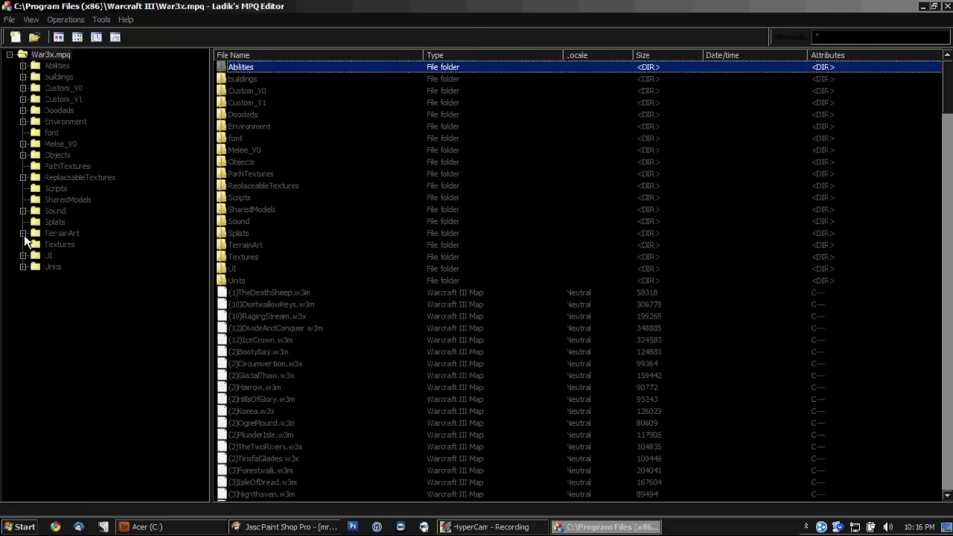
# Open the Sound\Music\mp3Music folder in War3x.mpq
pyautogui.click(55, 212)
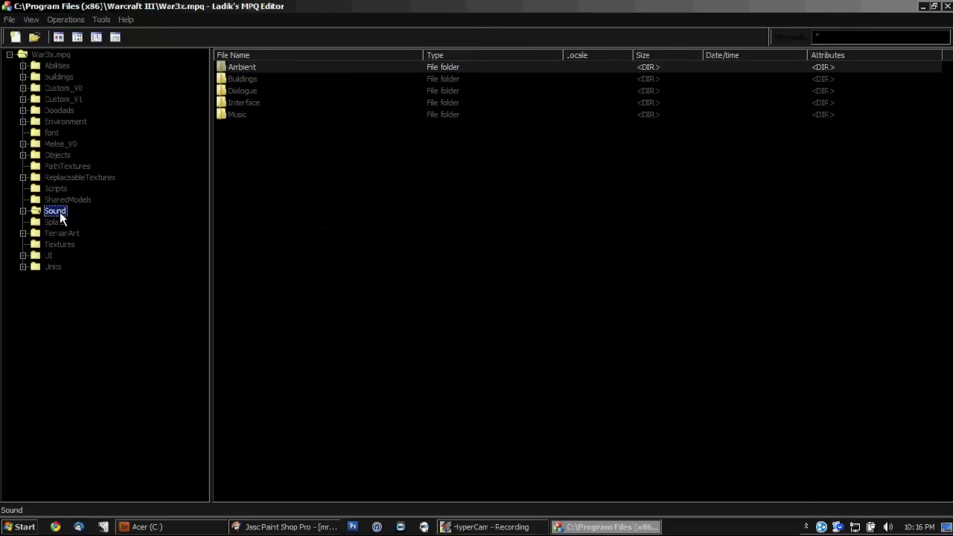
pyautogui.doubleClick(237, 114)
pyautogui.doubleClick(251, 67)
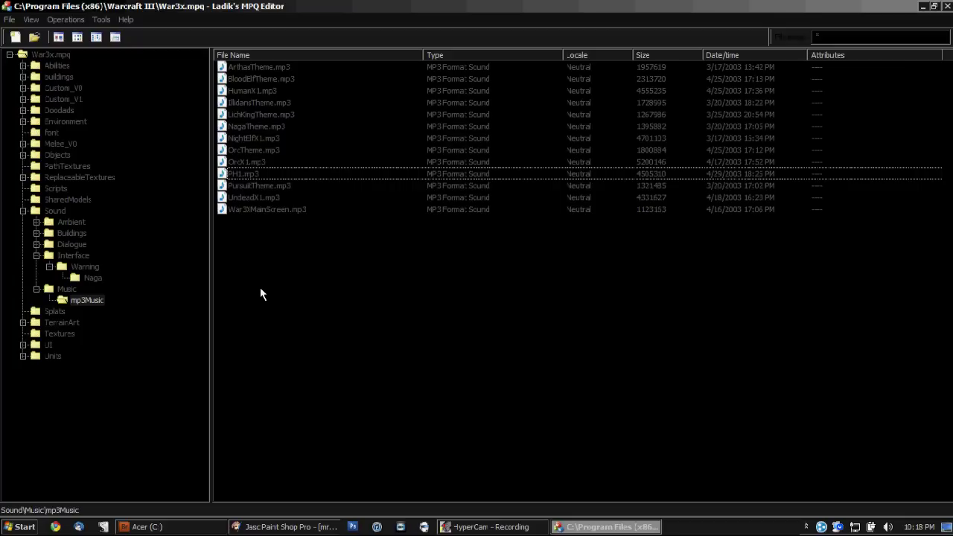
# Play PH1.mp3 from the archive and raise the system volume
pyautogui.doubleClick(239, 174)
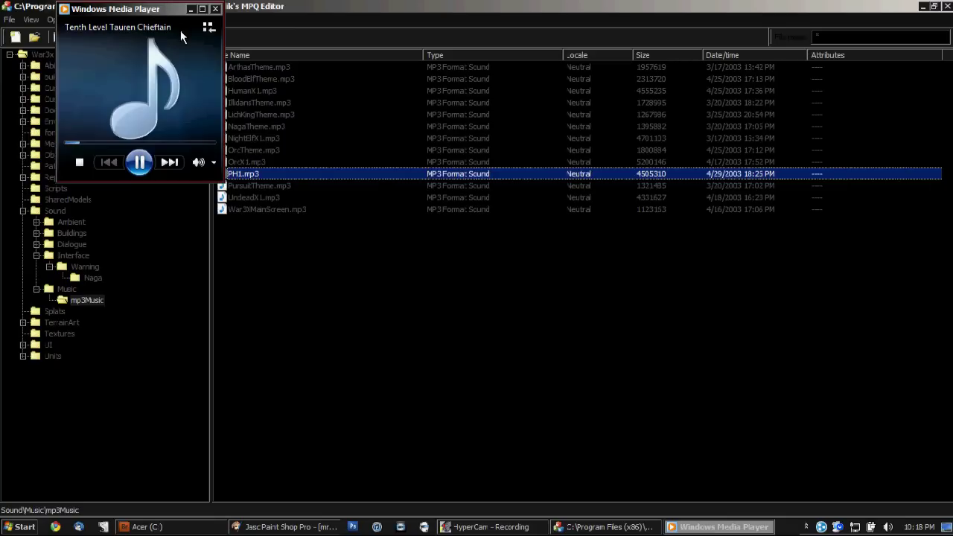
pyautogui.press('XF86AudioRaiseVolume')
pyautogui.press('XF86AudioRaiseVolume')
pyautogui.press('XF86AudioRaiseVolume')
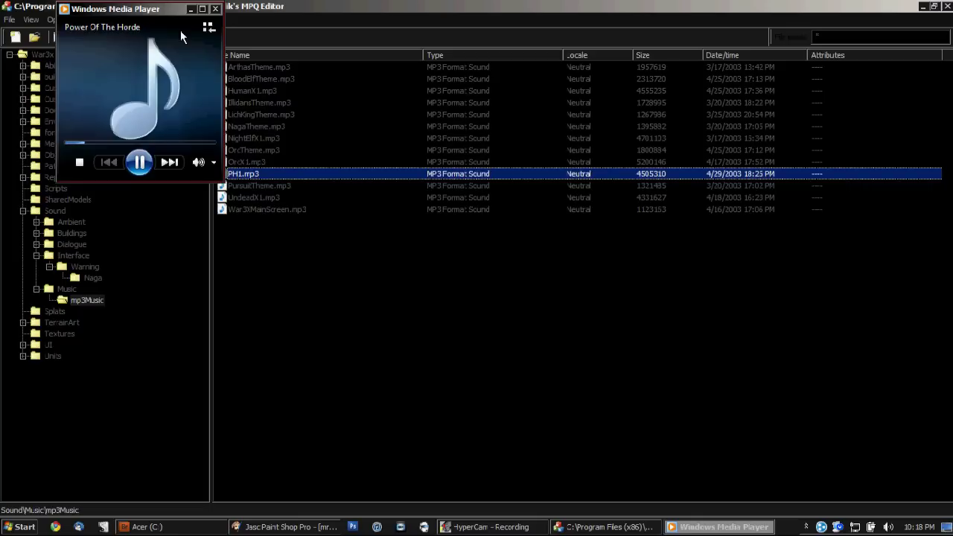
# Move the player and editor windows aside and check the extracted music in the desktop's Extract\Sound\Music\mp3Music folder
pyautogui.moveTo(171, 9); pyautogui.dragTo(734, 283)
pyautogui.moveTo(477, 8); pyautogui.dragTo(755, 97)
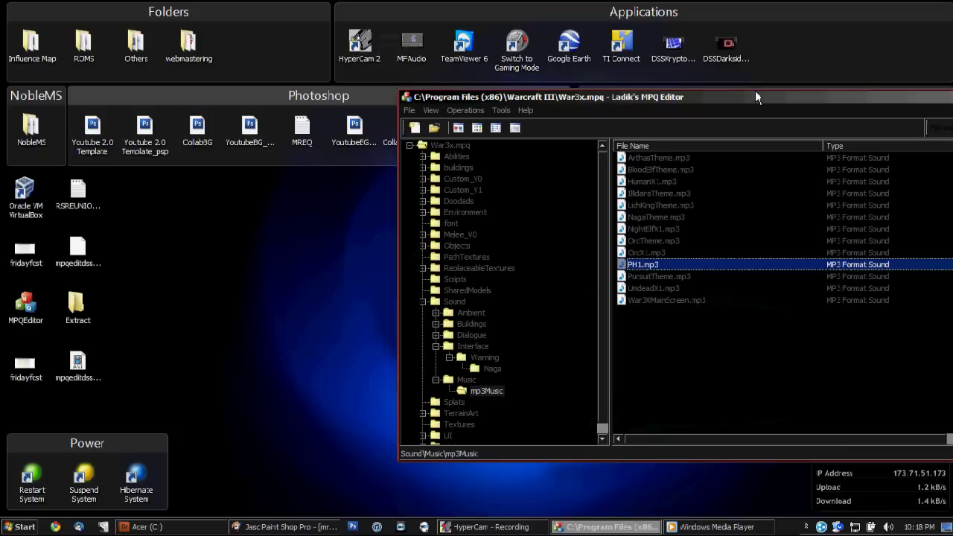
pyautogui.doubleClick(78, 305)
pyautogui.click(251, 91)
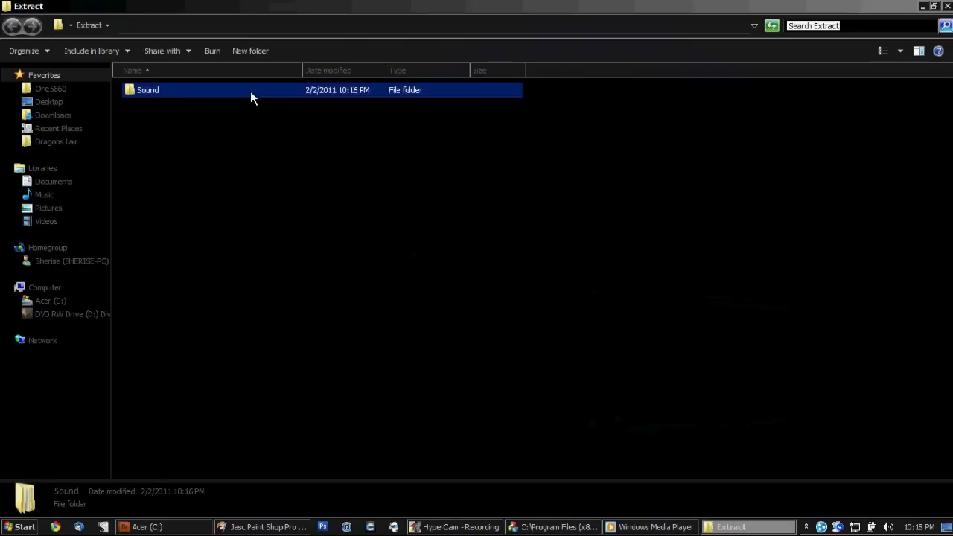
pyautogui.doubleClick(250, 91)
pyautogui.doubleClick(250, 91)
pyautogui.doubleClick(250, 91)
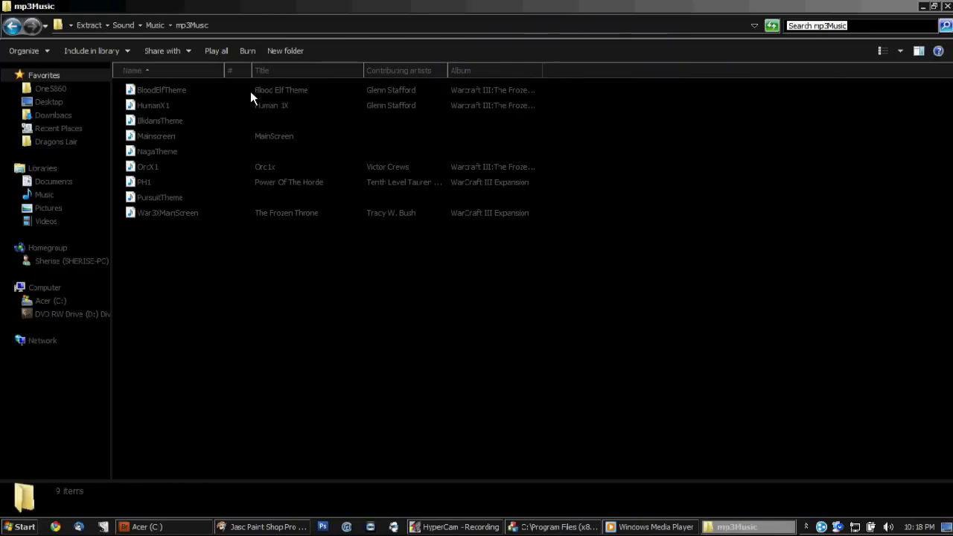
# Select the extracted PH1 track, bring up Windows Media Player, and close the mp3Music folder window
pyautogui.click(157, 186)
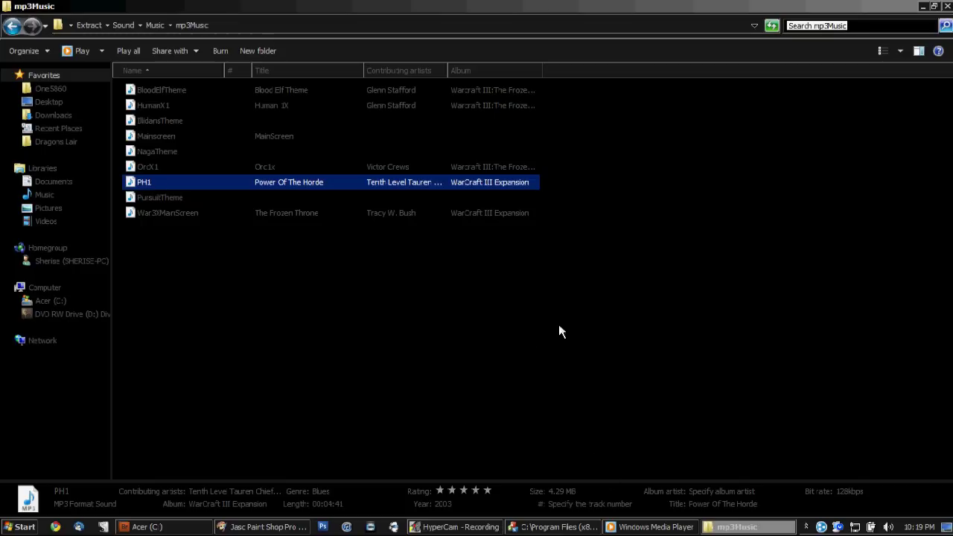
pyautogui.click(643, 528)
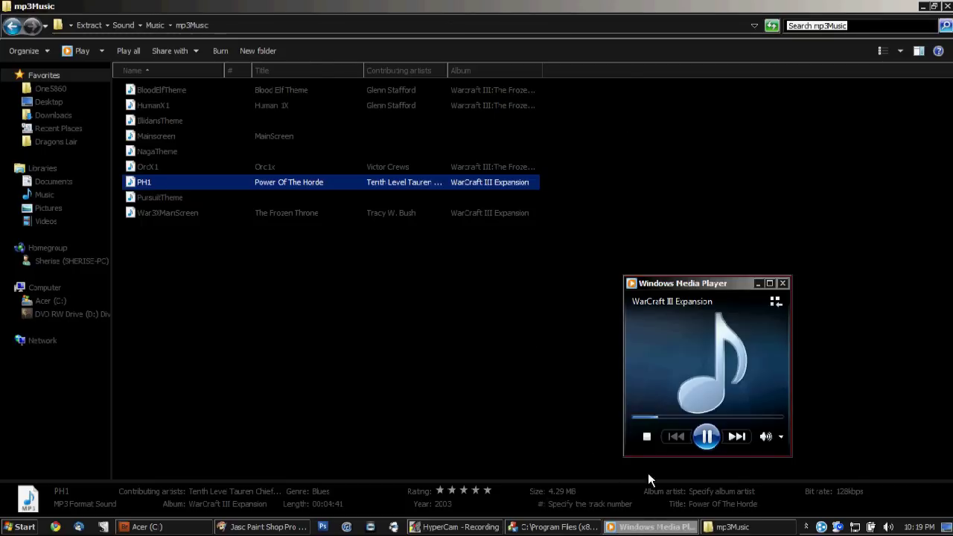
pyautogui.click(947, 12)
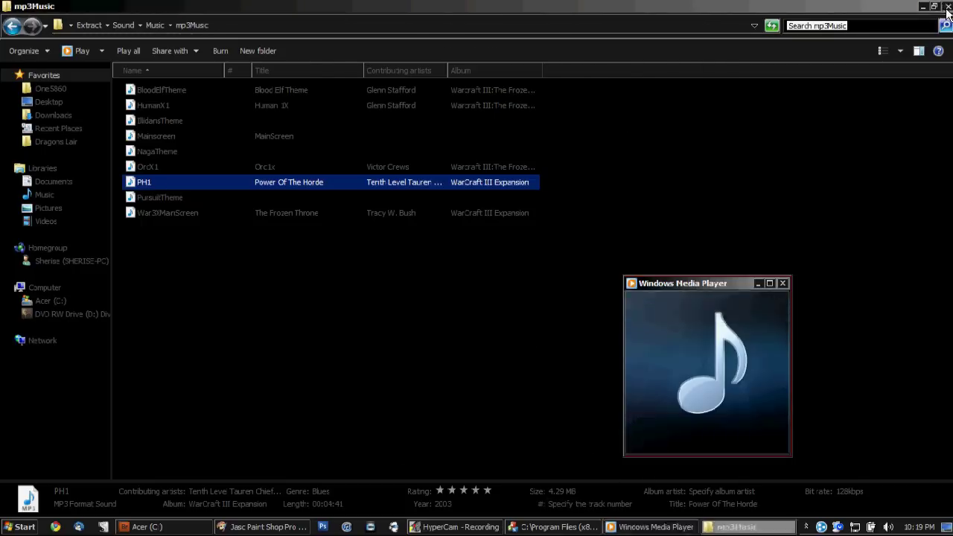
pyautogui.click(948, 8)
# Maximize the MPQ Editor window and pause the playing track in Windows Media Player
pyautogui.moveTo(625, 96); pyautogui.dragTo(610, 50)
pyautogui.doubleClick(610, 50)
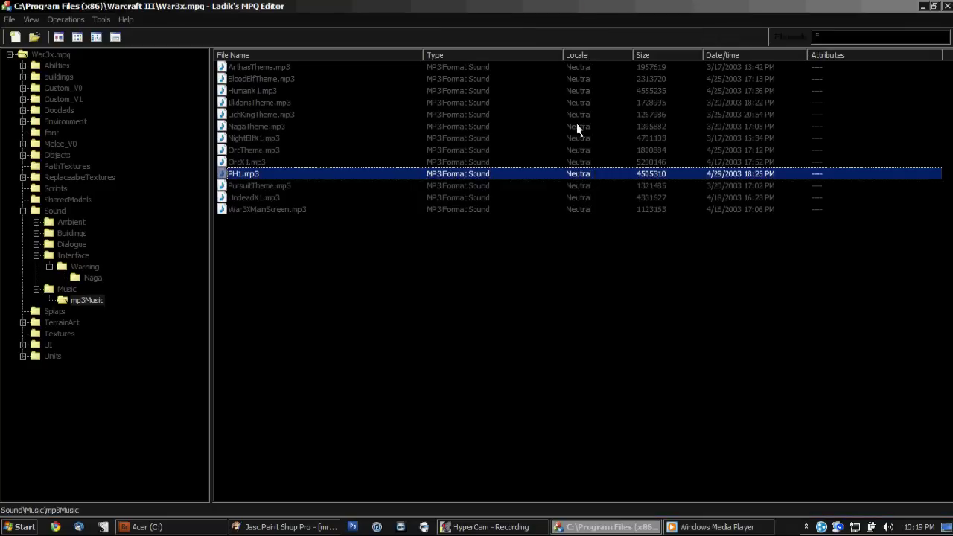
pyautogui.click(690, 527)
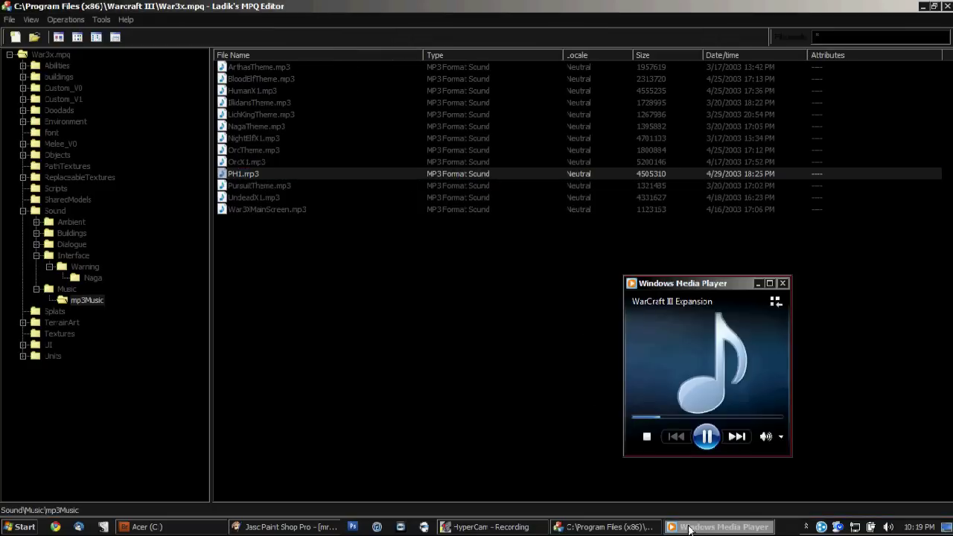
pyautogui.click(707, 437)
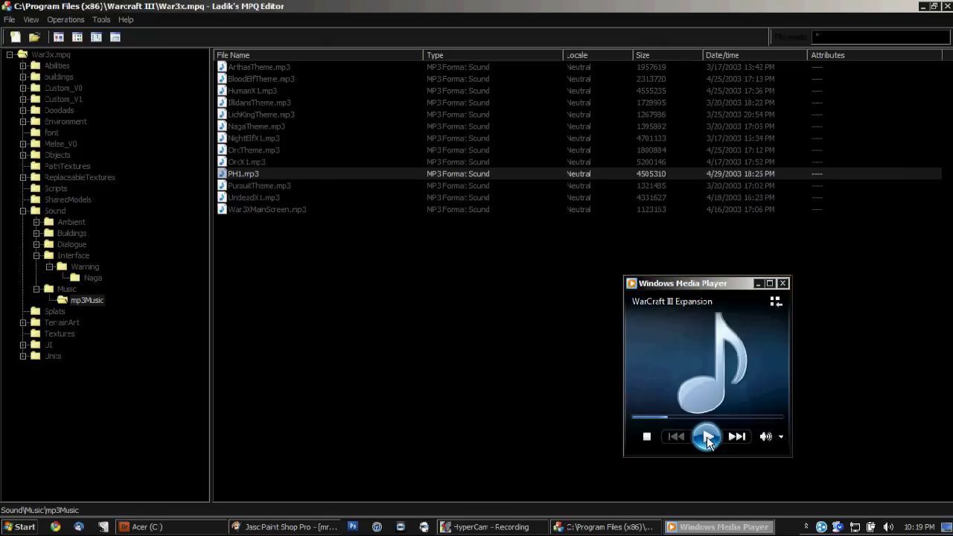